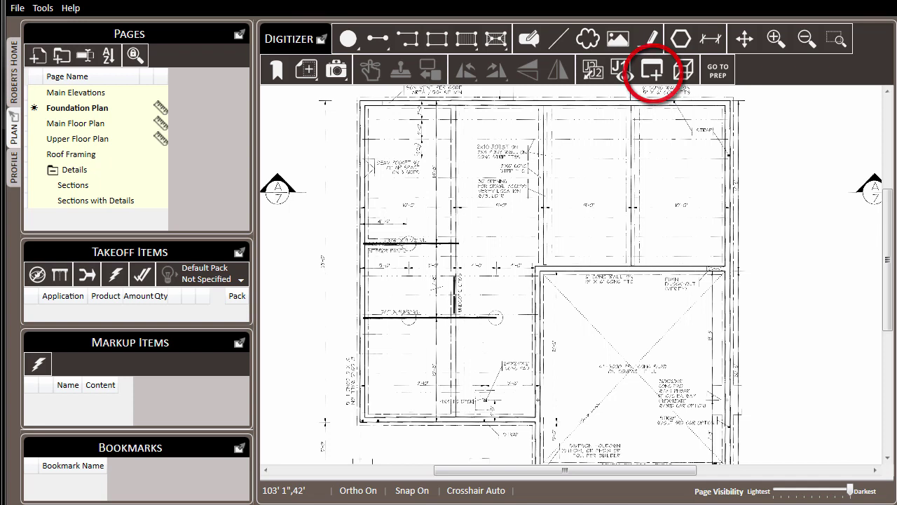
click(119, 204)
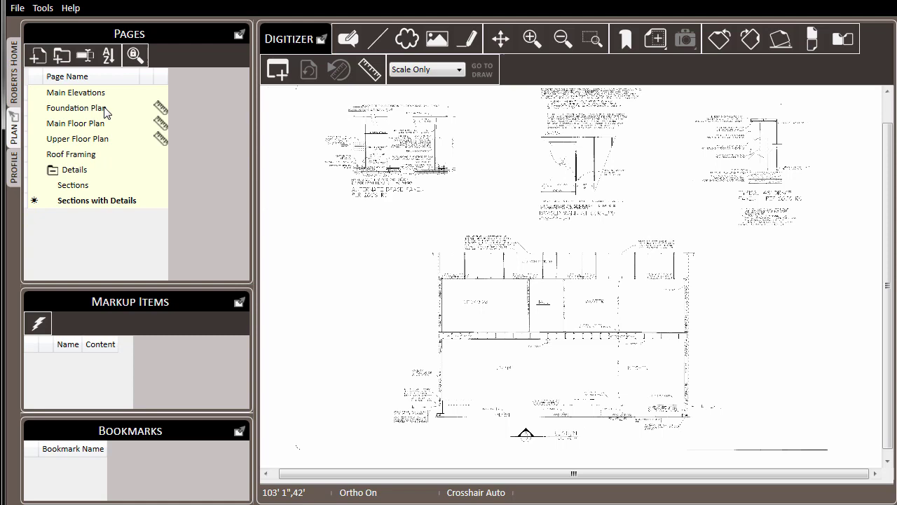
click(76, 108)
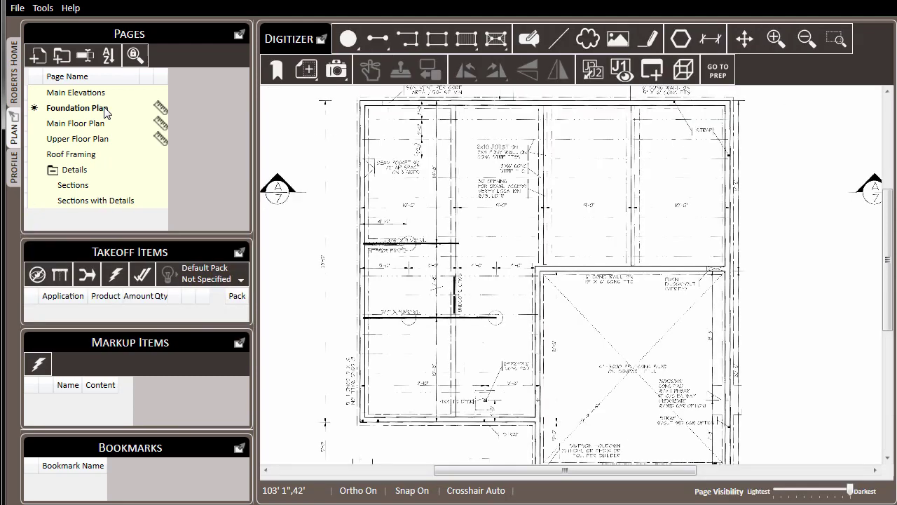
click(98, 201)
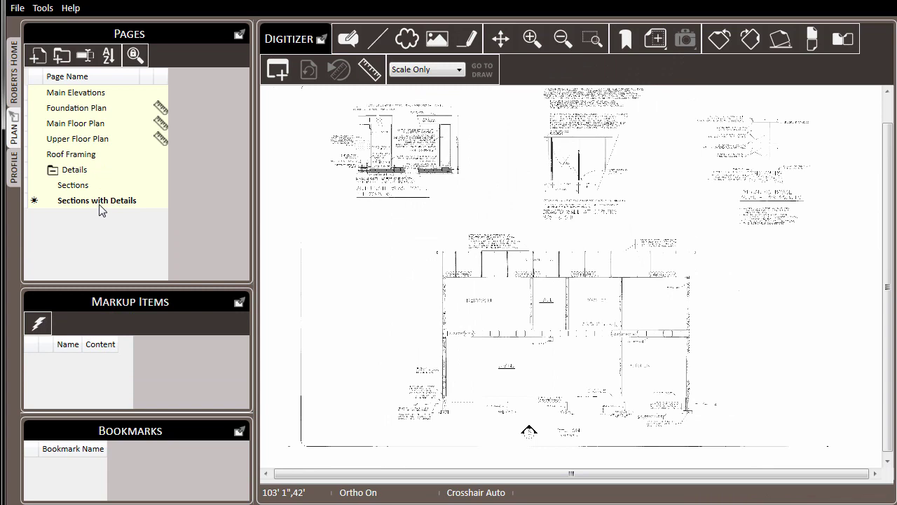
Open a second plan window, move it aside, and show the Foundation Plan in the main window.
click(277, 71)
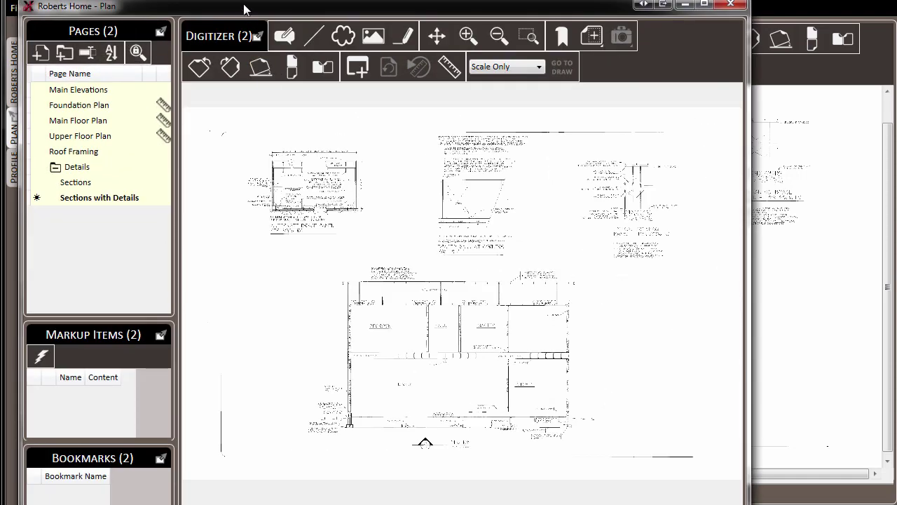
drag(246, 12, 433, 130)
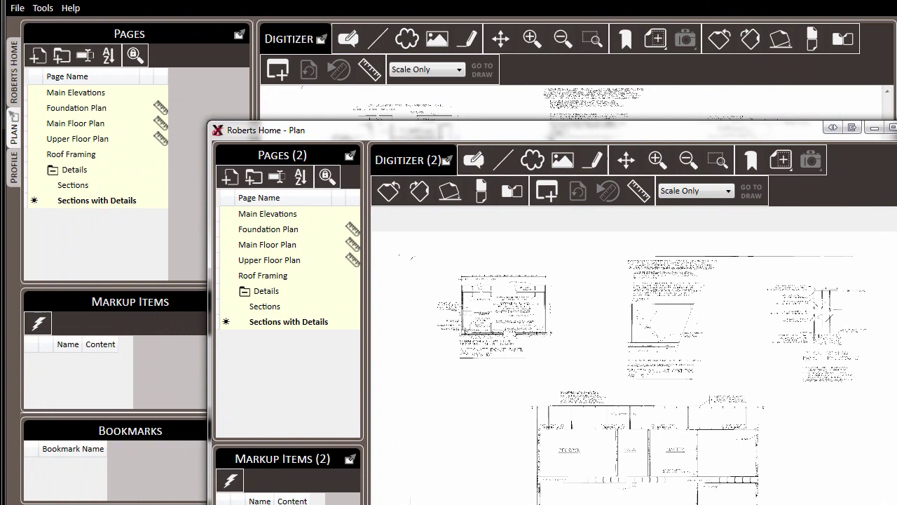
click(299, 96)
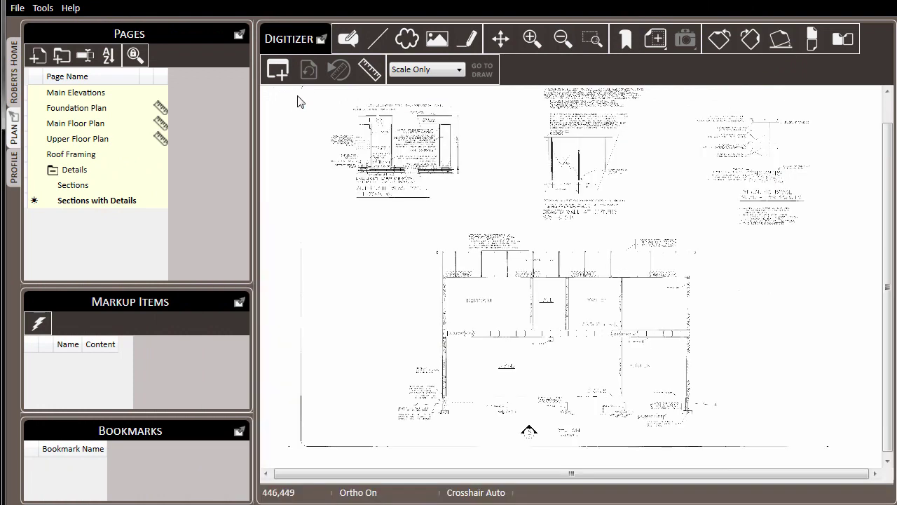
double_click(89, 108)
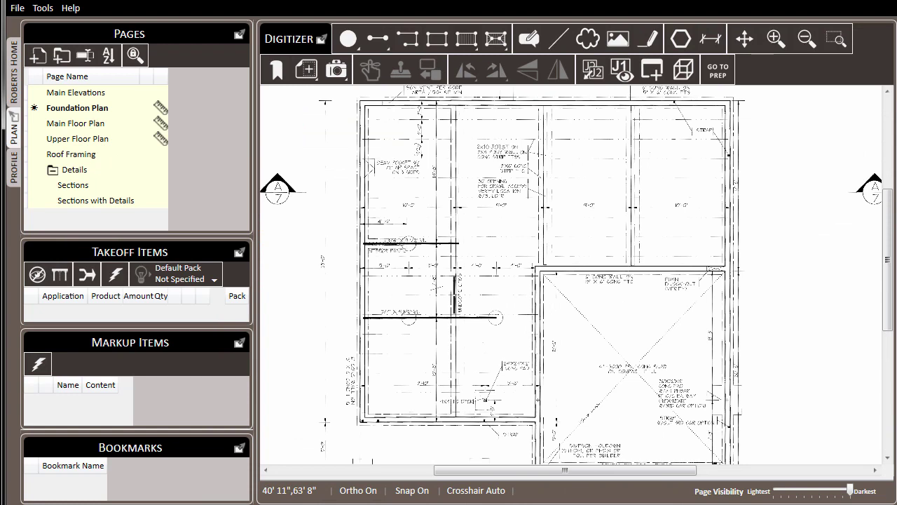
Zoom and pan the second window onto the alternate brace panel detail, then reposition it.
key(alt+Tab)
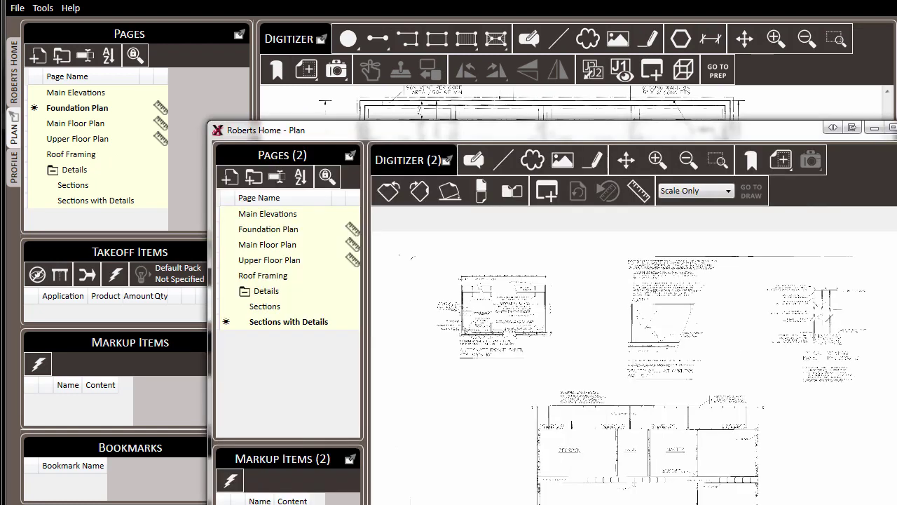
scroll(575, 347, up, 3)
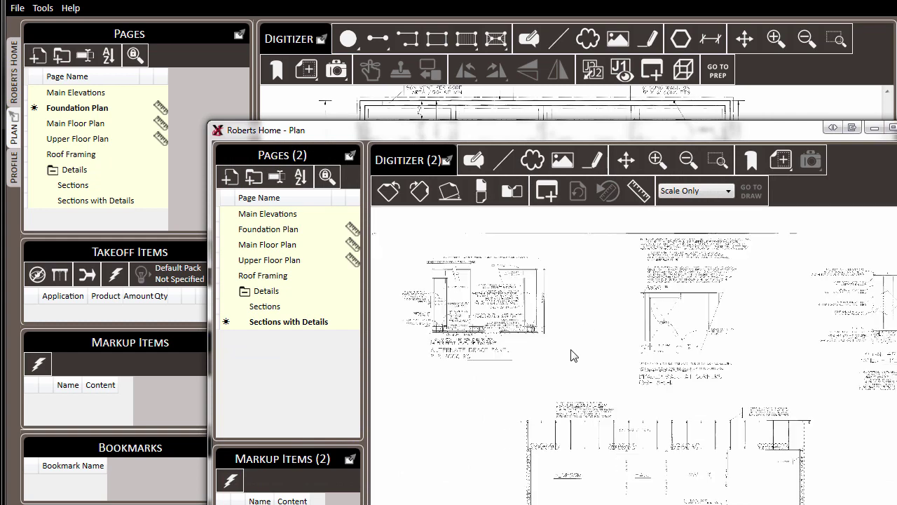
mouse_move(540, 345)
middle_down()
mouse_move(671, 448)
mouse_move(663, 449)
middle_up()
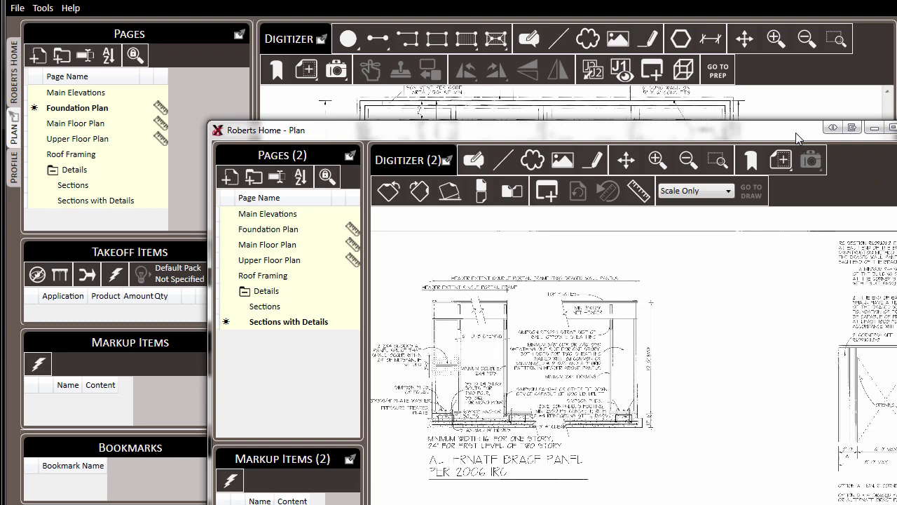
drag(796, 133, 704, 107)
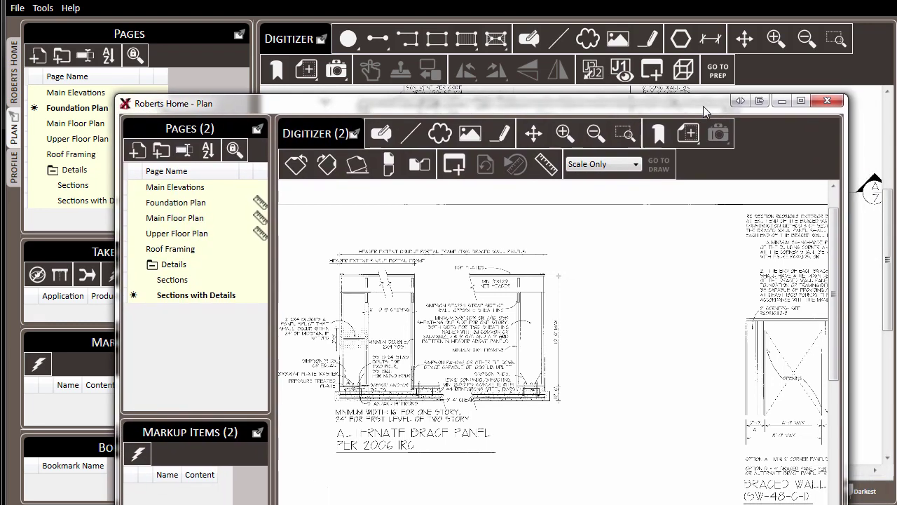
Close the second window and zoom the Sections page to the Interior Brace Panel per 2006 IRC detail.
click(828, 103)
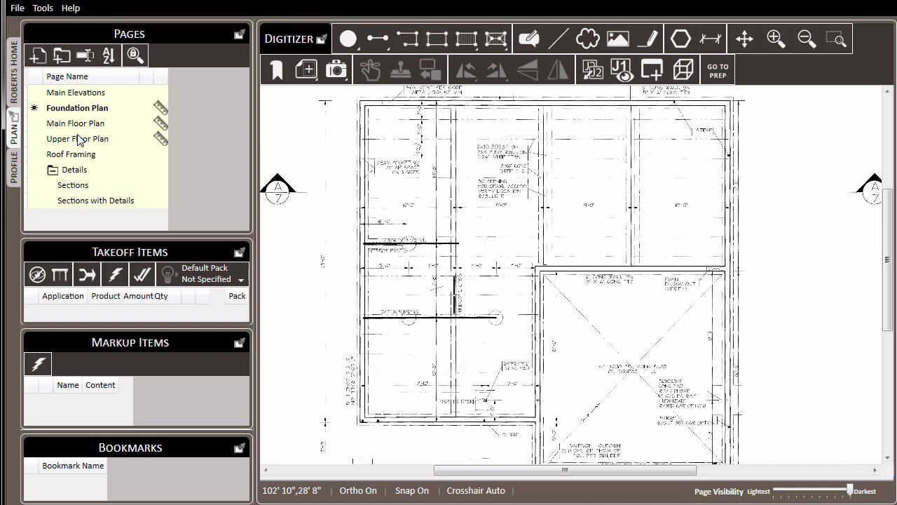
click(73, 185)
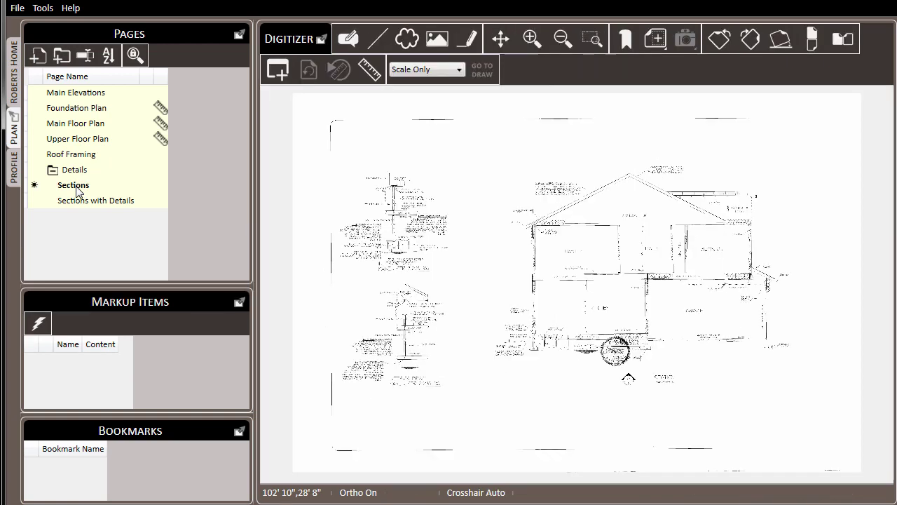
scroll(396, 238, up, 5)
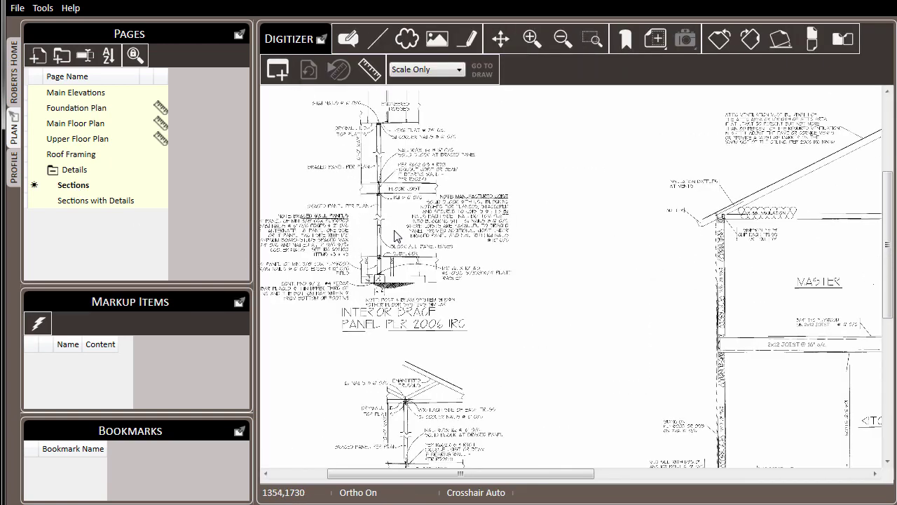
mouse_move(446, 300)
middle_down()
mouse_move(616, 287)
mouse_move(561, 323)
middle_up()
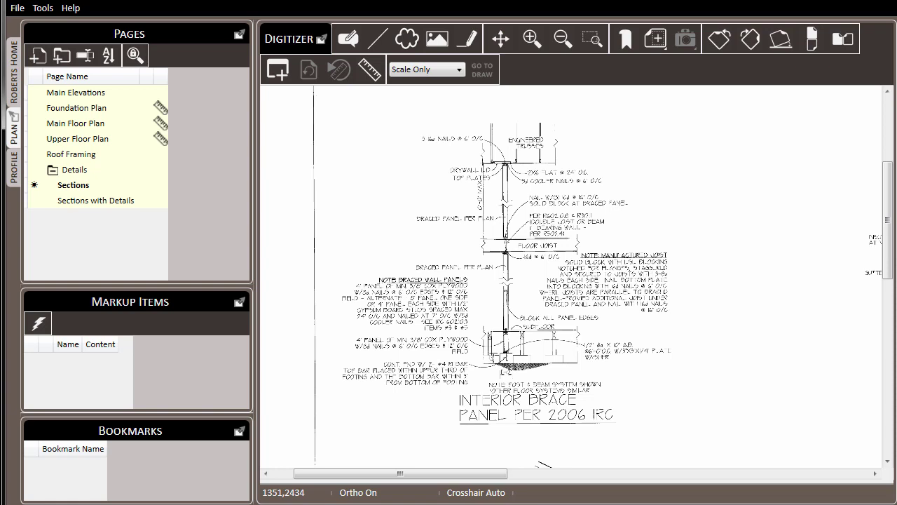
Add an 'Interior Brace Panel' bookmark without a snapshot, boxed around the brace panel detail.
click(630, 41)
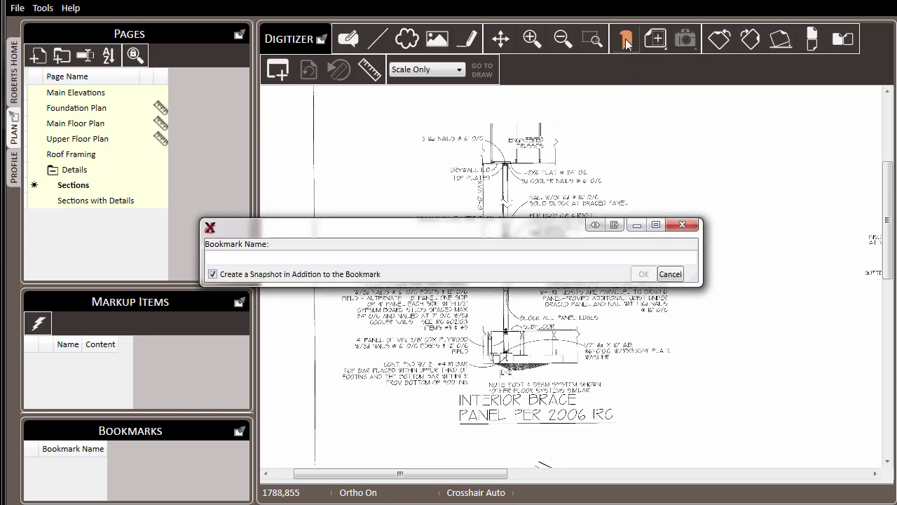
text(Int)
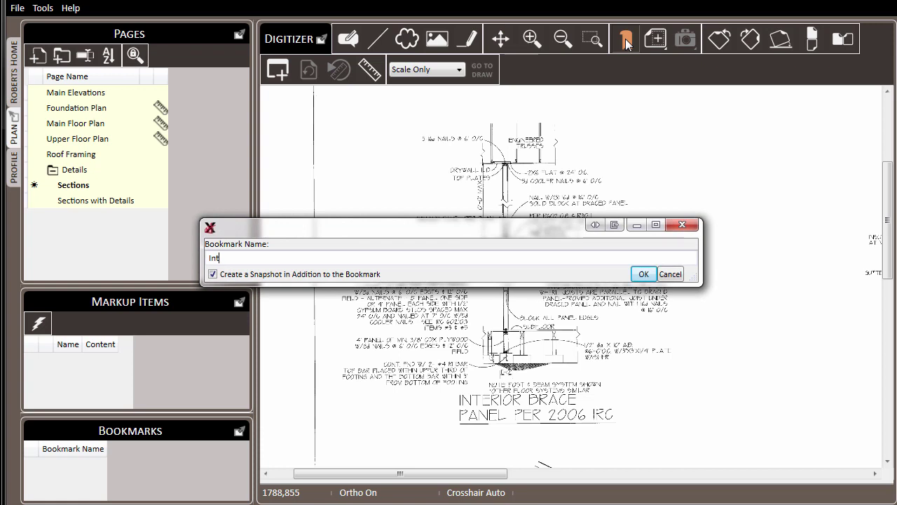
text(erior Brace Panel)
click(213, 275)
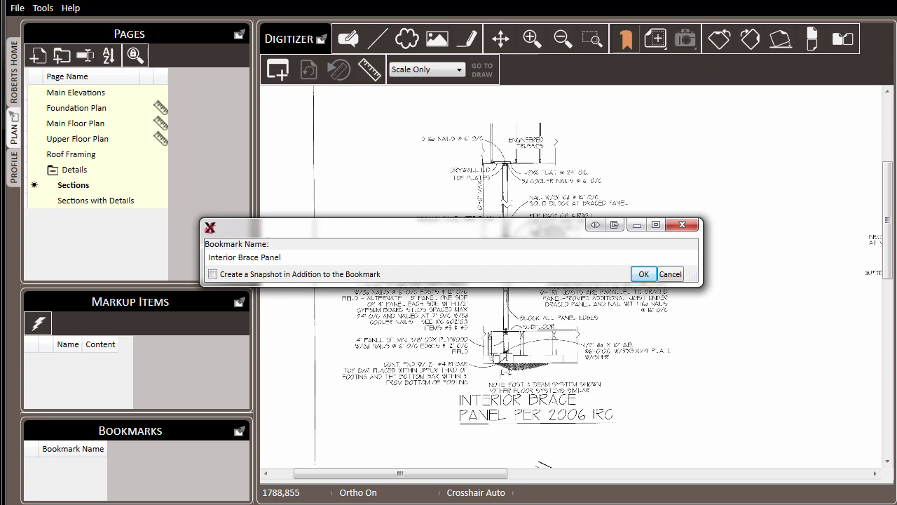
click(644, 275)
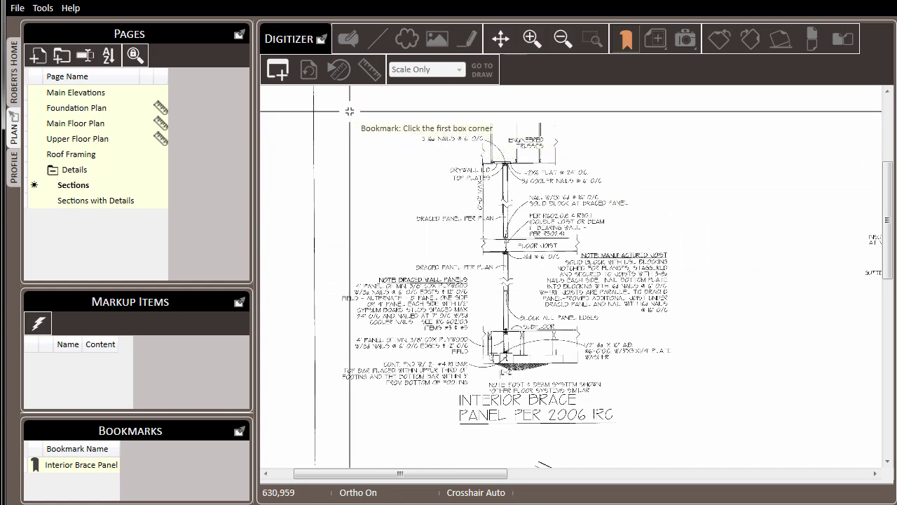
click(339, 114)
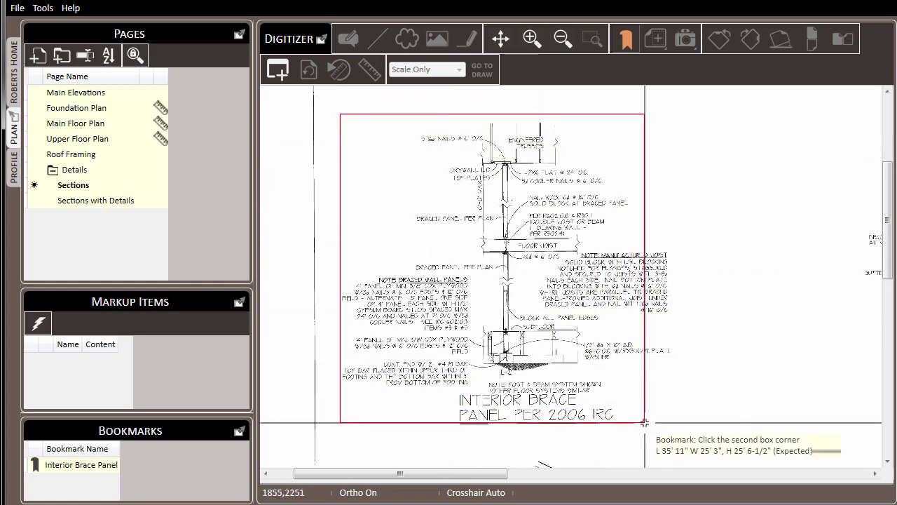
click(684, 438)
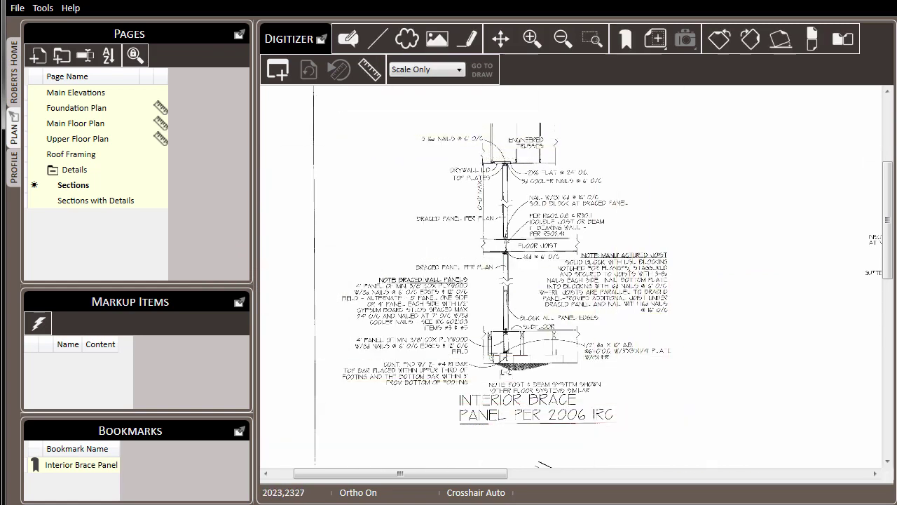
Zoom into the Main Floor Plan, then jump back via the Interior Brace Panel bookmark.
click(93, 124)
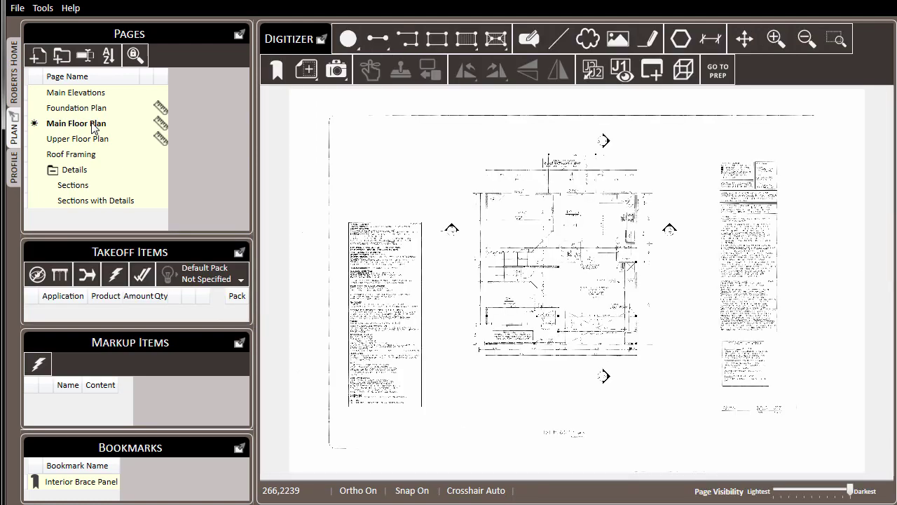
scroll(540, 262, up, 4)
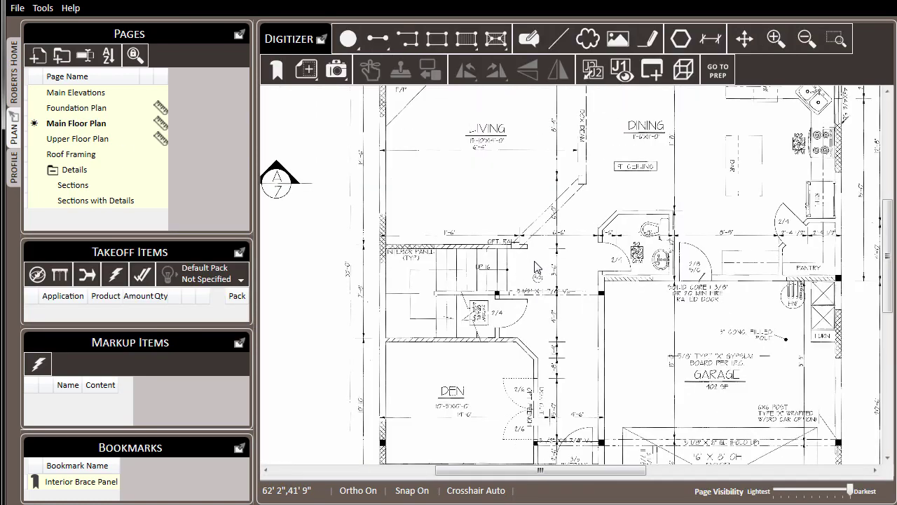
click(90, 486)
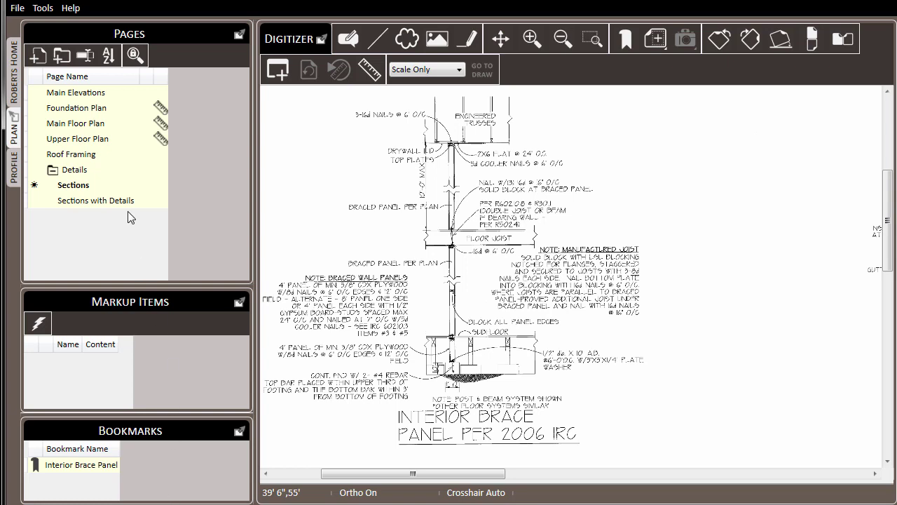
Open the Main Floor Plan and zoom in on its notes tables.
double_click(98, 125)
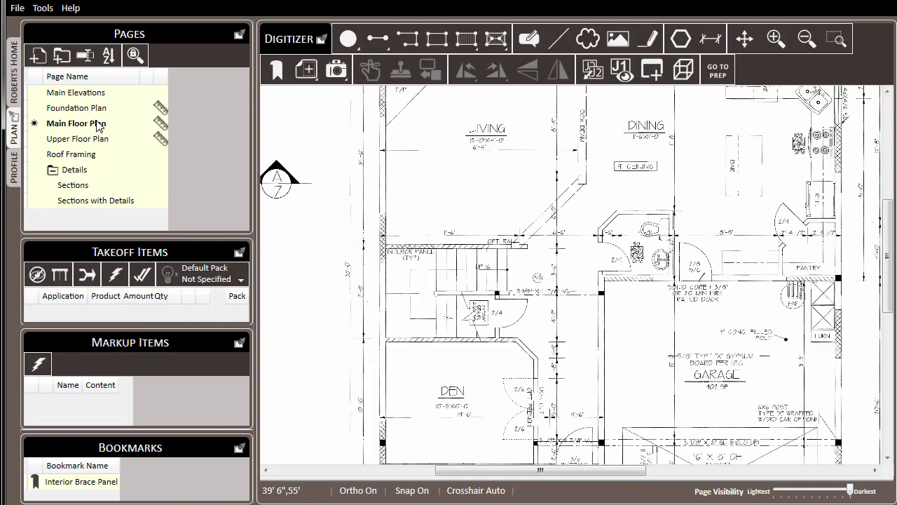
scroll(452, 221, down, 3)
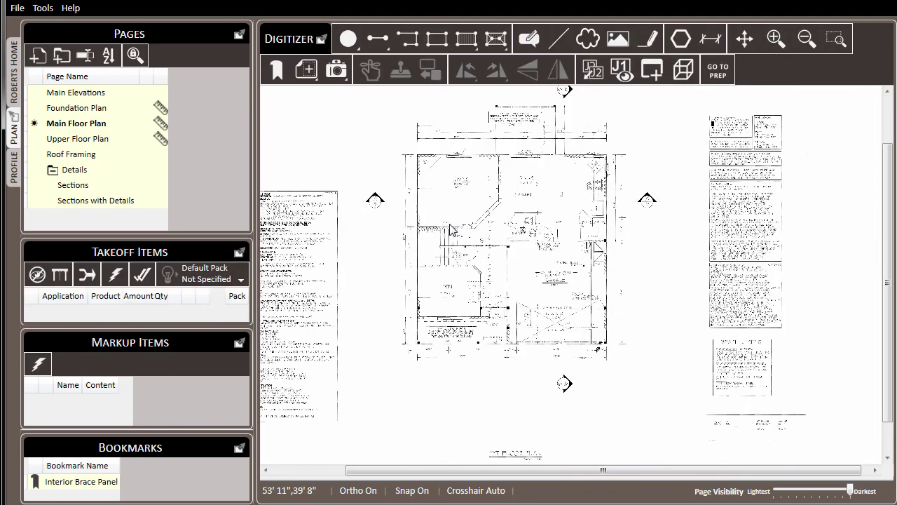
scroll(803, 198, up, 5)
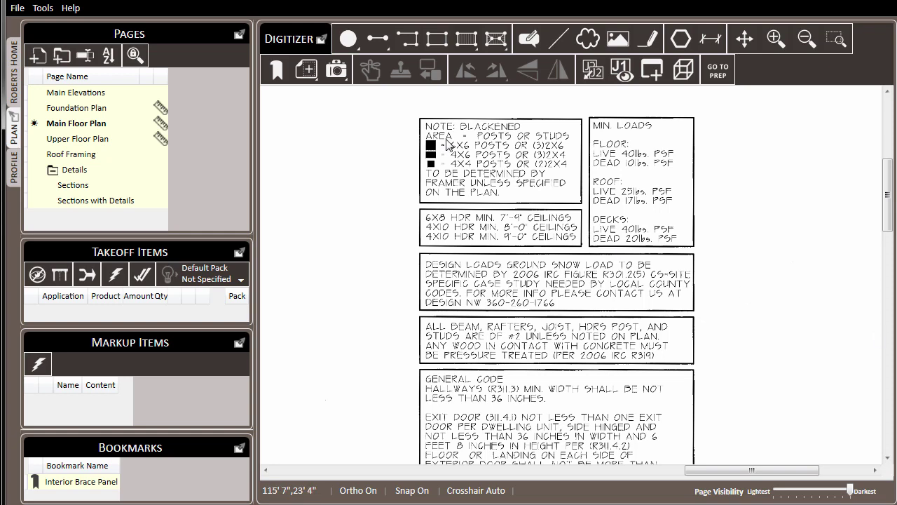
Create a 'Schedules' snapshot bookmark boxing the notes and minimum loads tables.
click(280, 64)
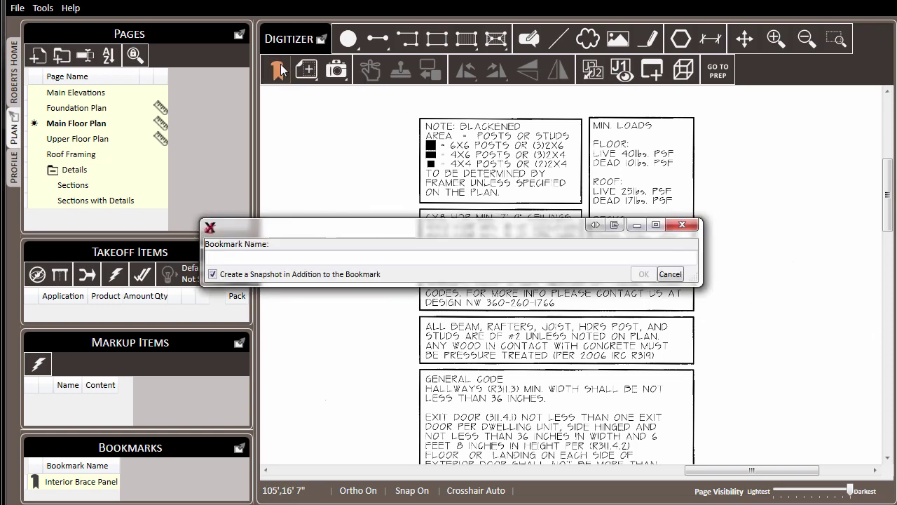
text(Schedu)
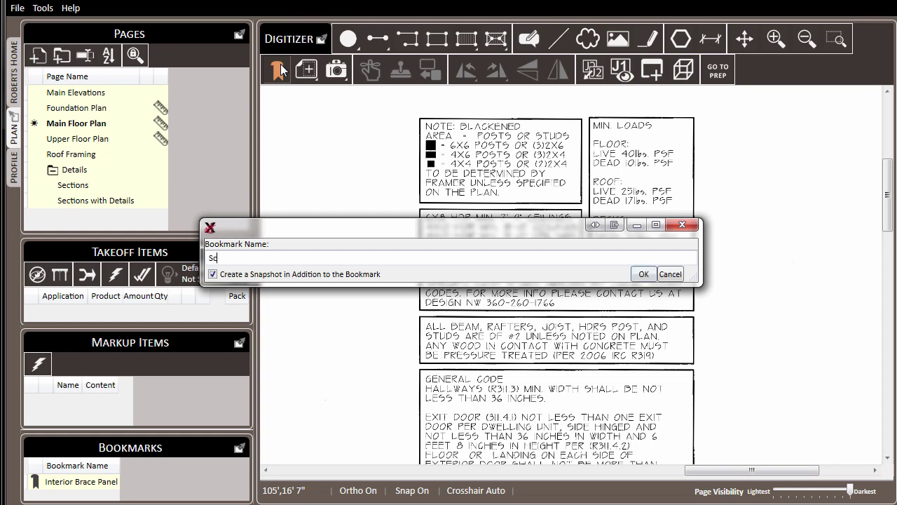
text(s)
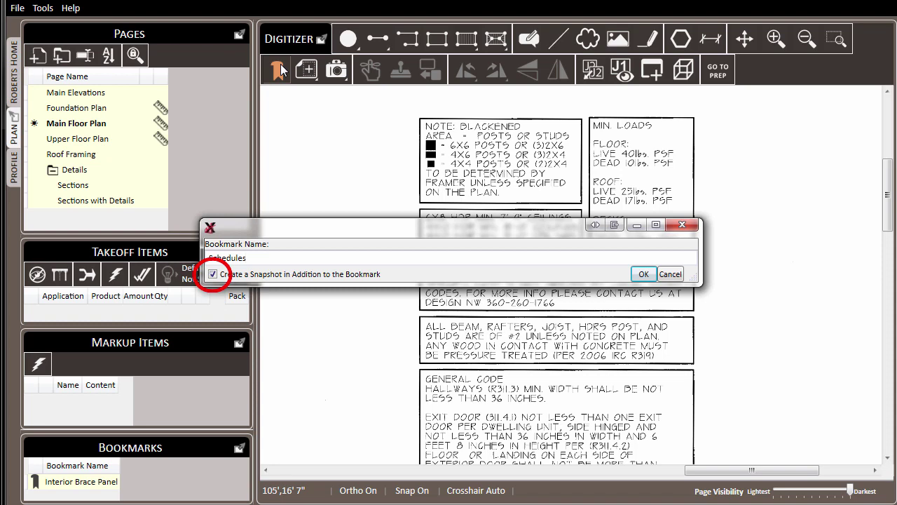
click(643, 273)
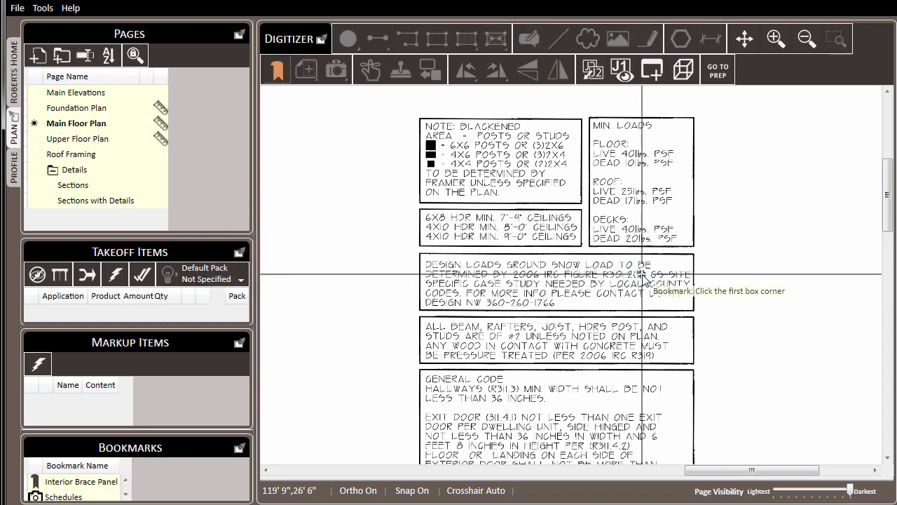
click(407, 110)
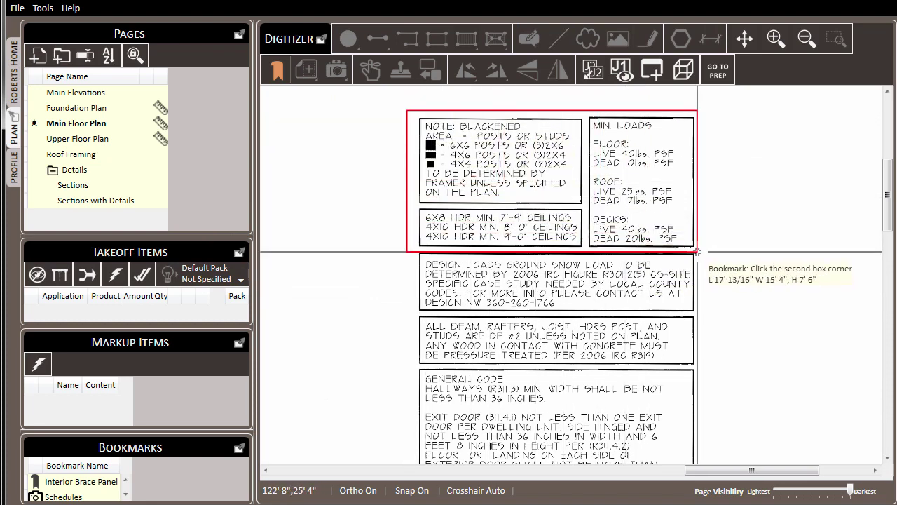
click(697, 250)
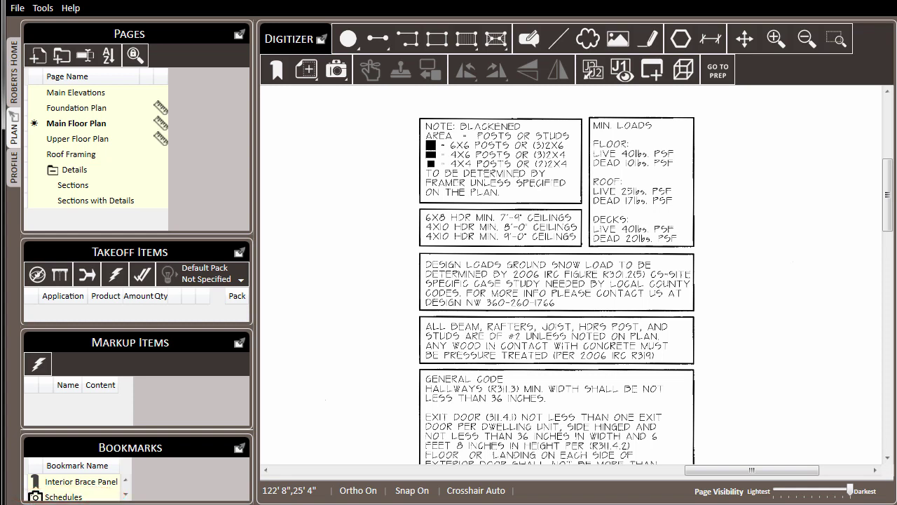
Show the Foundation Plan with the Schedules snapshot window moved to the upper right.
click(91, 112)
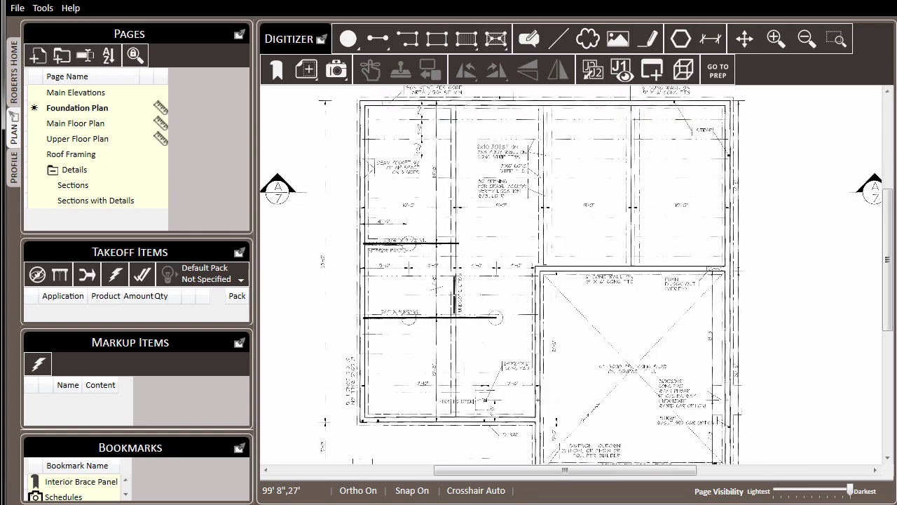
click(63, 496)
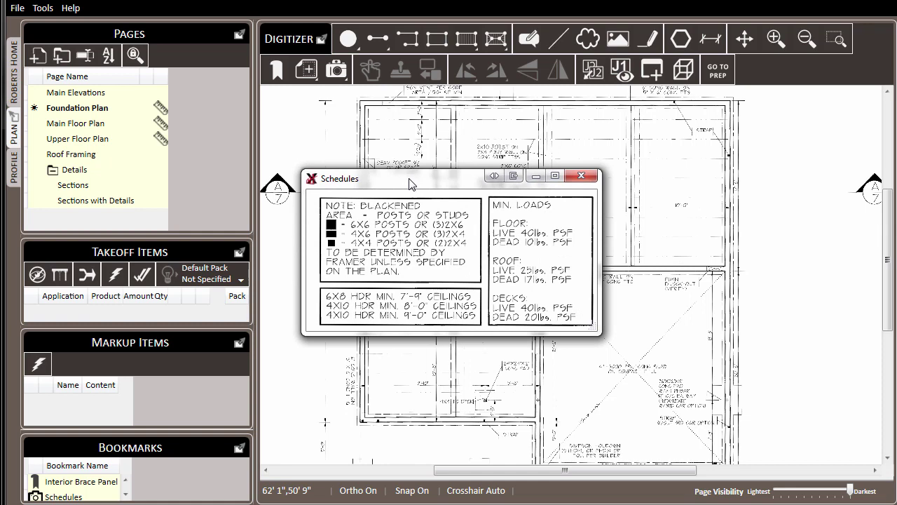
drag(417, 179, 822, 100)
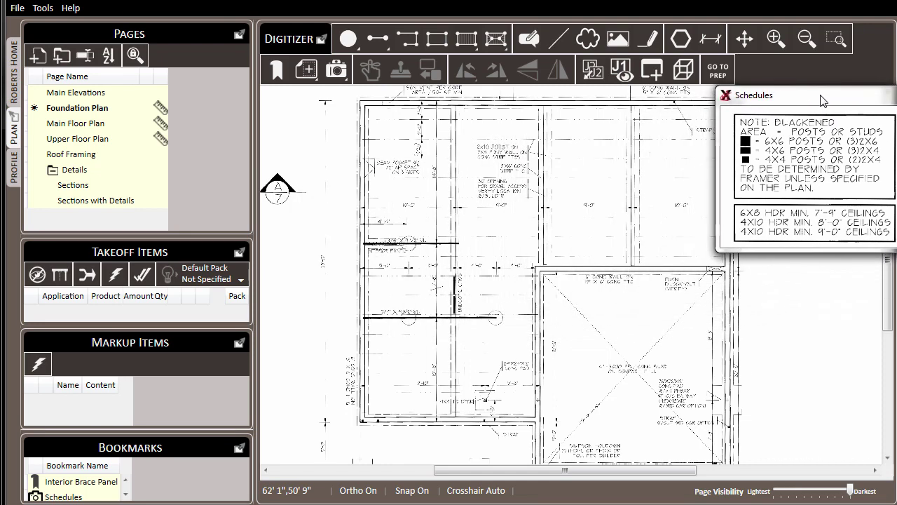